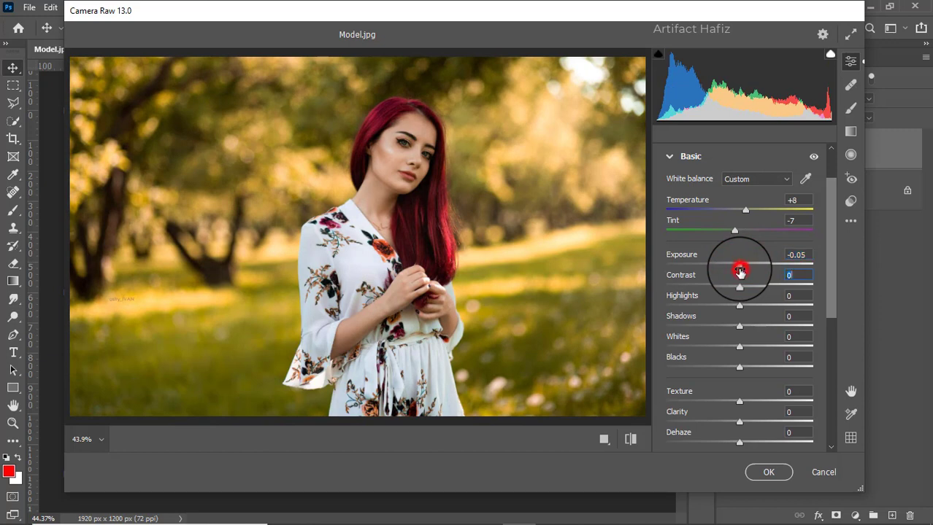
Step: Set Exposure to -0.40, Contrast to +4, Highlights to -15, Shadows to +36, Whites to +52, Blacks to +7, Texture to -1 and Clarity to +16
drag(740, 272, 736, 368)
scroll(743, 369, down, 1)
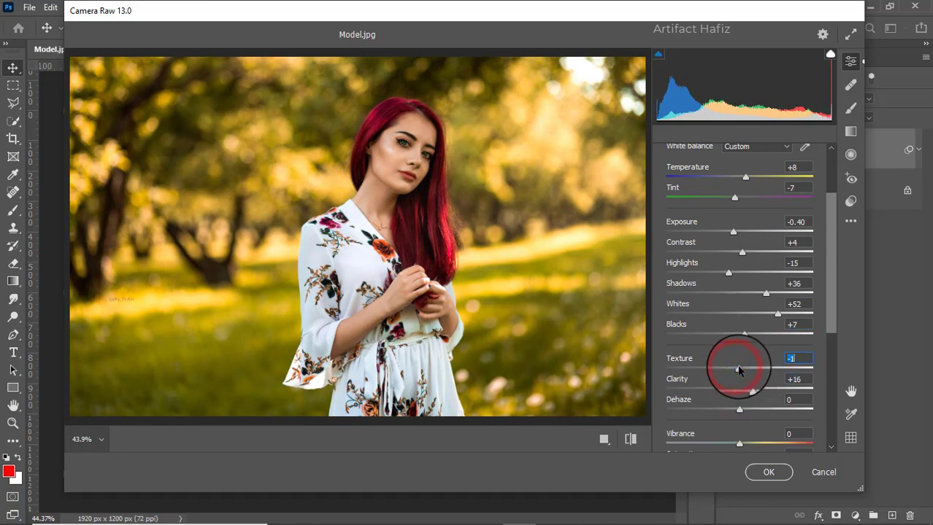
Step: Lift the black point of the point curve slightly and add points at input/output 59/64, 127/132 and 192/204
scroll(753, 307, down, 3)
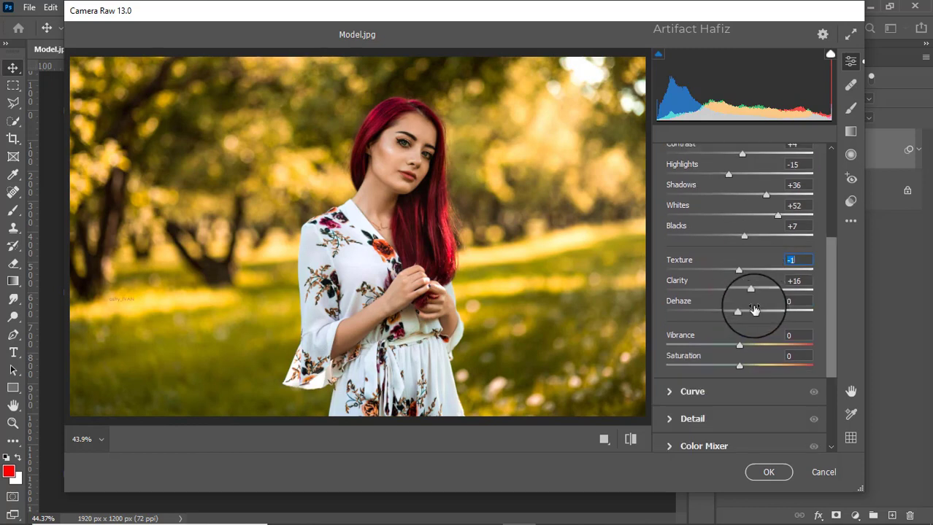
scroll(730, 328, down, 3)
click(666, 325)
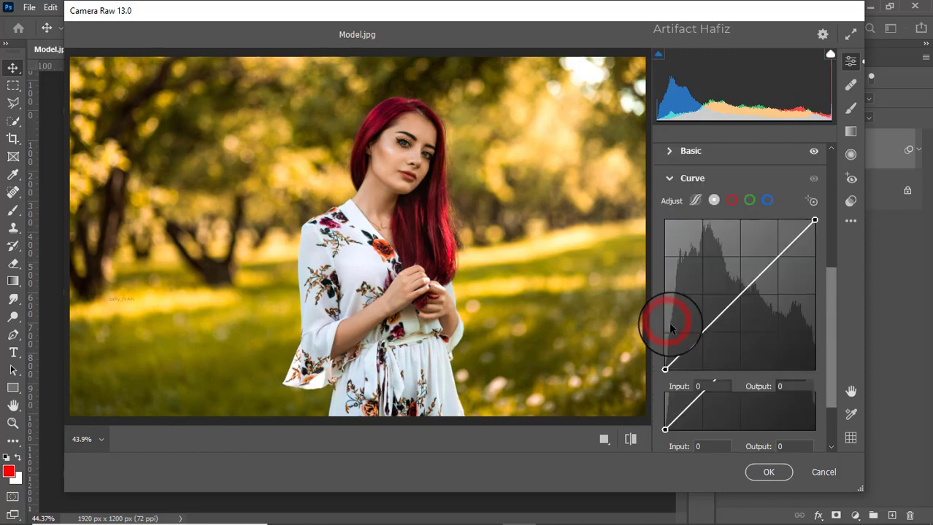
drag(665, 369, 665, 360)
click(699, 332)
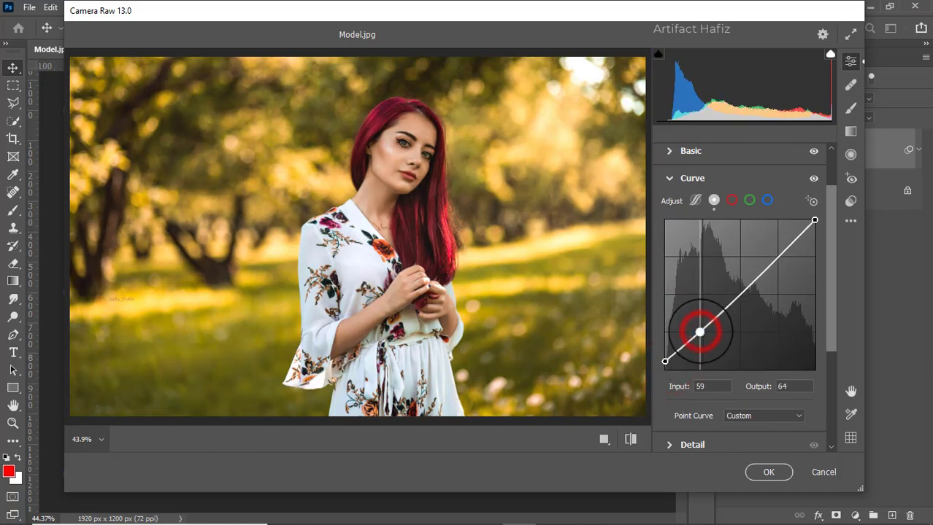
click(739, 292)
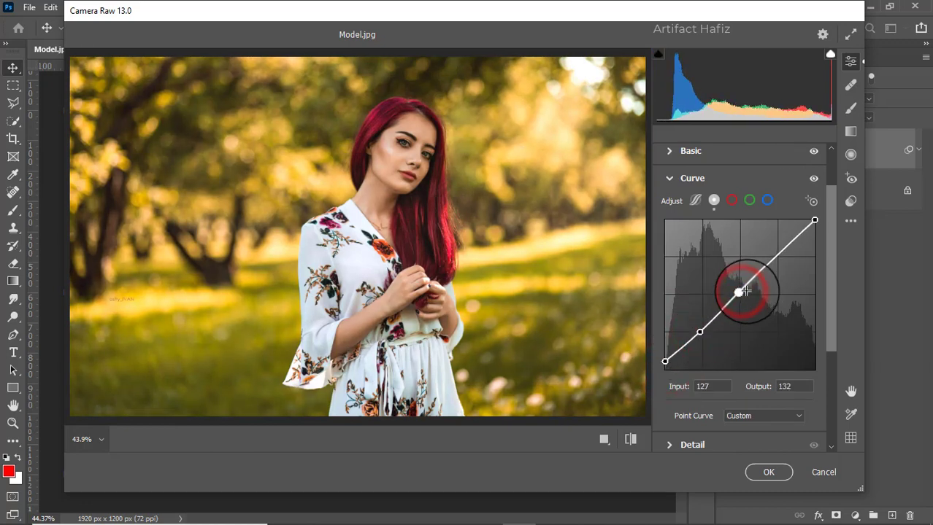
click(778, 251)
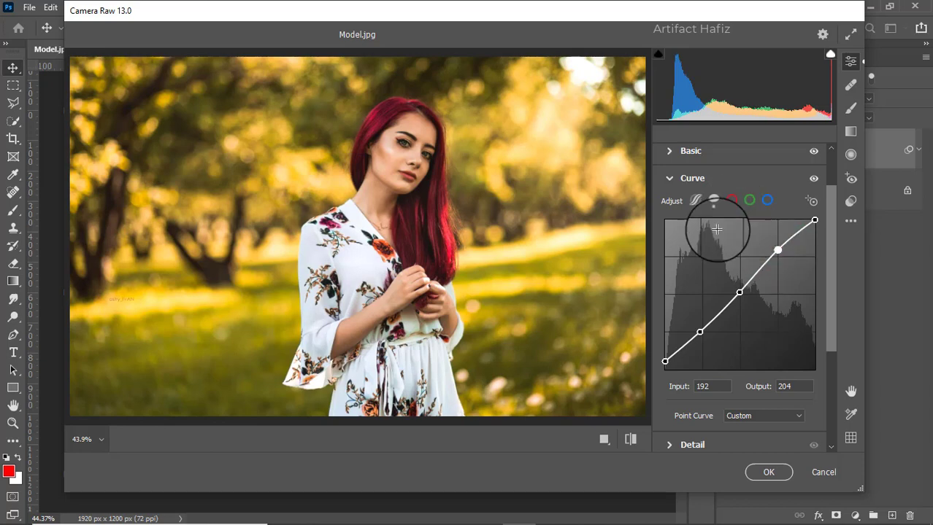
Step: Set the photo's Sharpening to 30, Noise Reduction to 14 and Color Noise Reduction to 25
scroll(707, 299, down, 4)
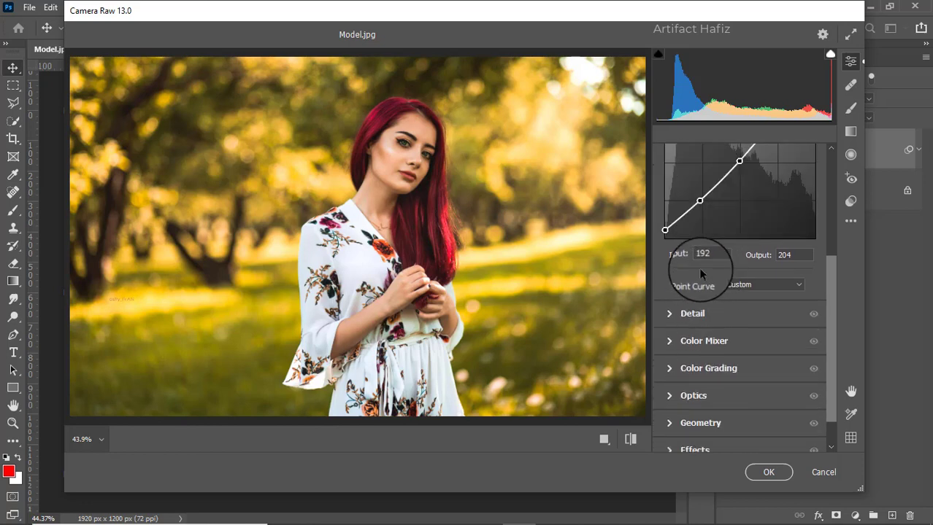
scroll(699, 268, up, 3)
scroll(699, 269, down, 2)
scroll(699, 270, down, 2)
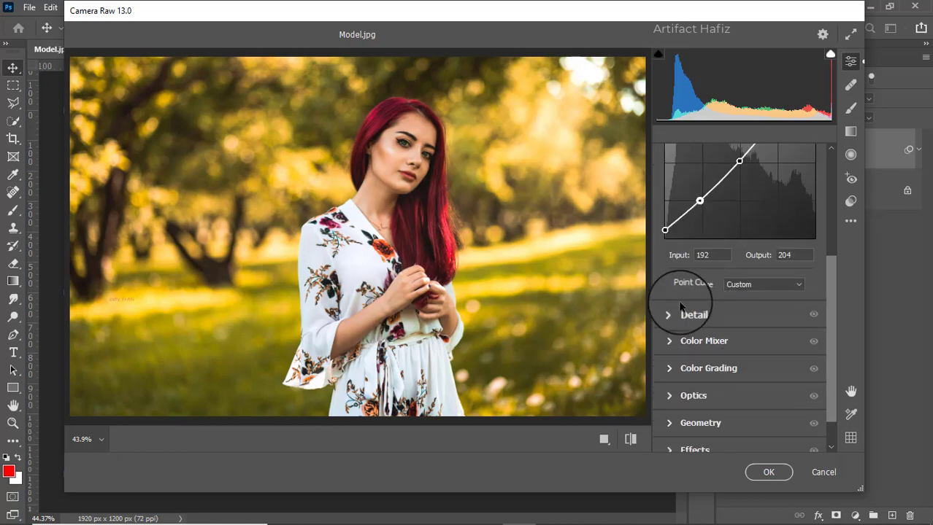
click(673, 320)
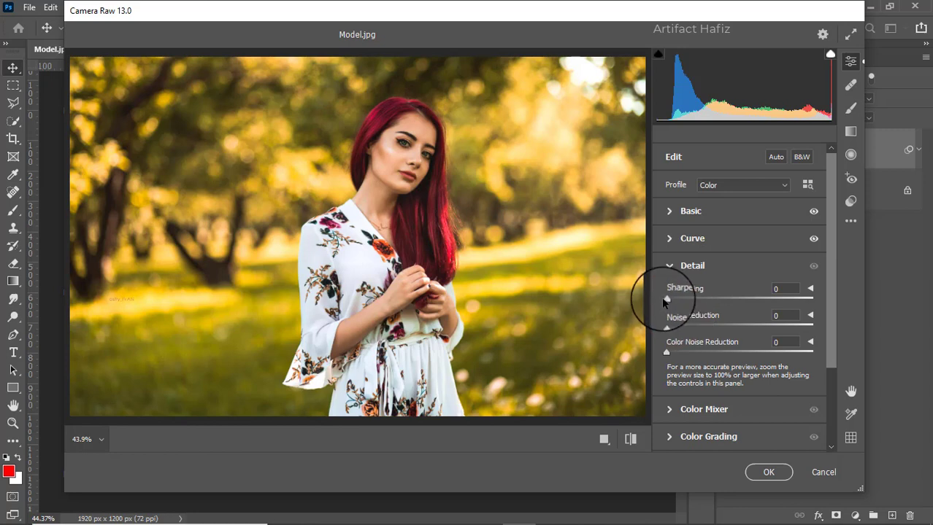
drag(667, 299, 693, 293)
drag(666, 325, 680, 323)
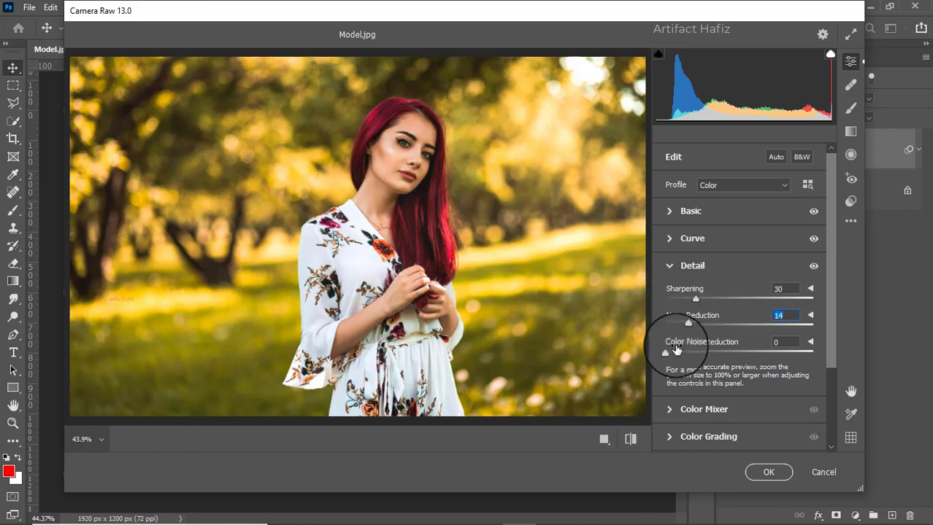
click(667, 354)
drag(671, 354, 734, 346)
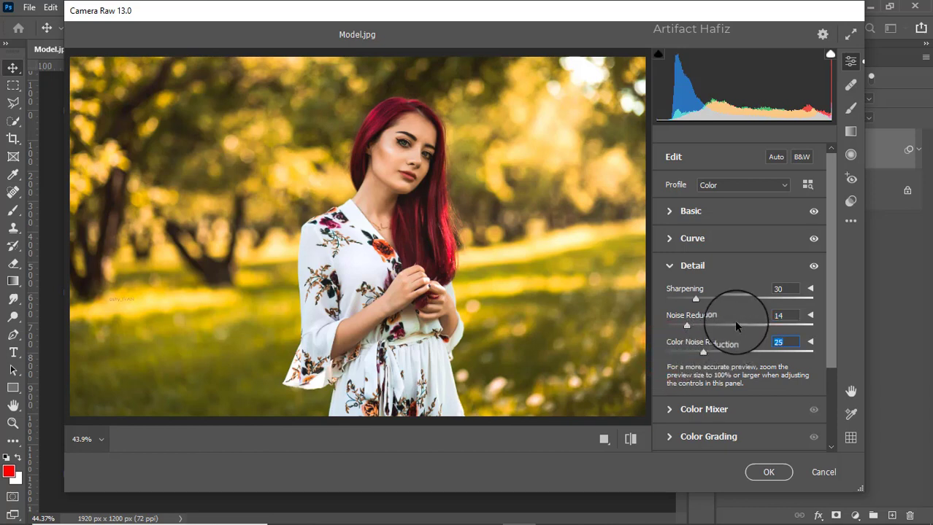
Step: Set the Color Mixer saturation to -76 for Yellows, -88 for Greens, +100 for Aquas and Blues, and -100 for Purples and Magentas
scroll(734, 320, down, 3)
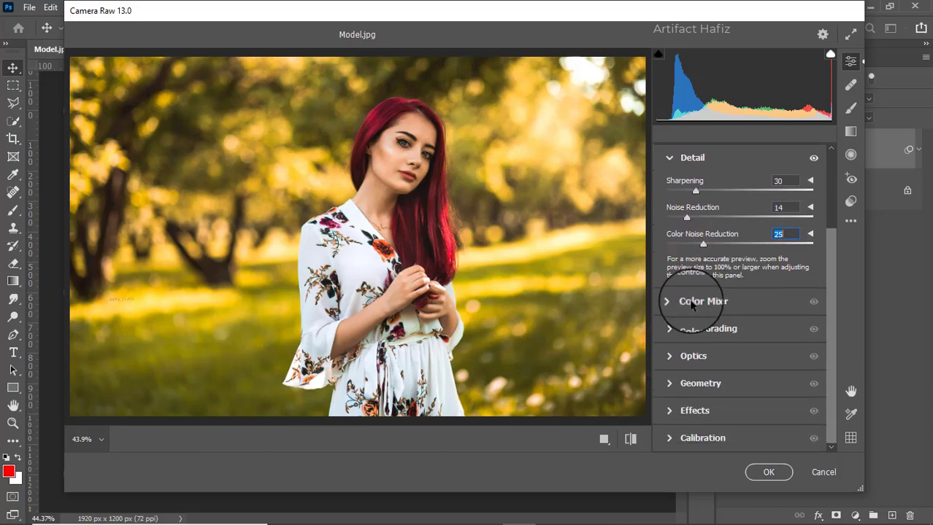
click(667, 307)
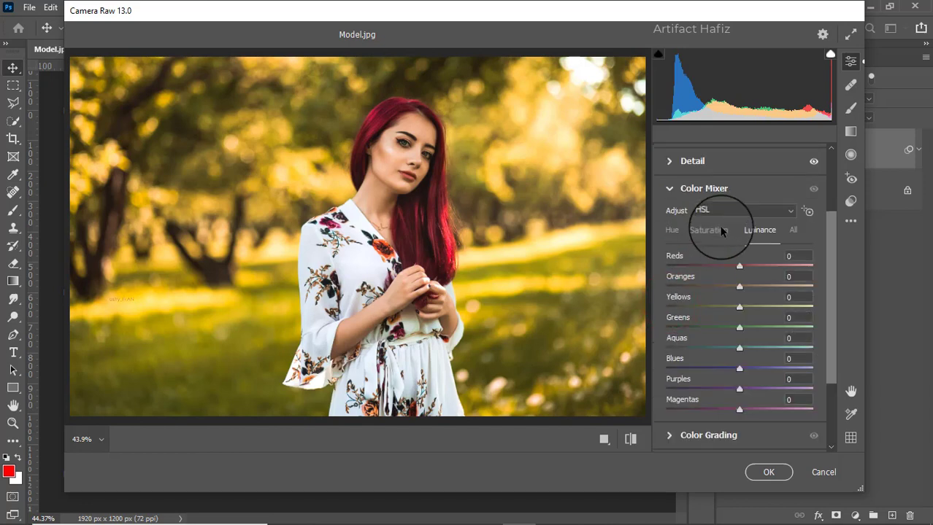
click(720, 230)
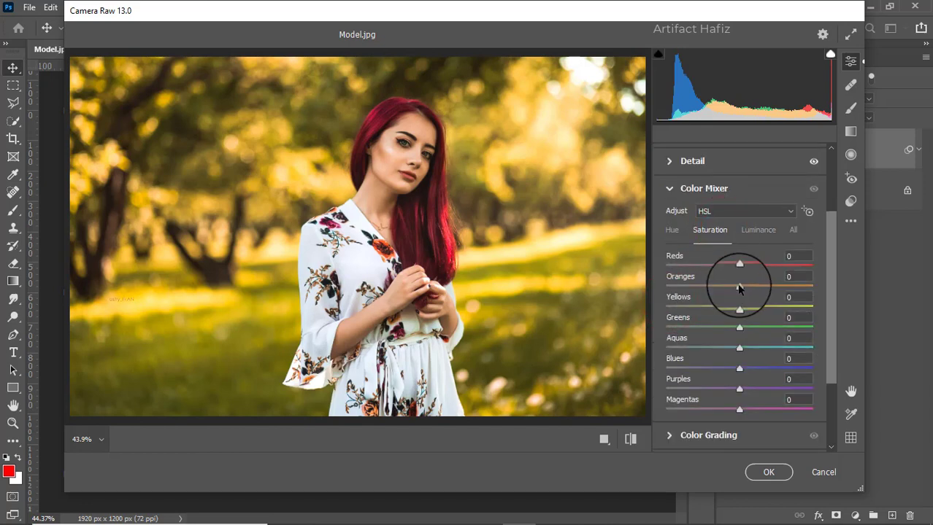
drag(739, 308, 683, 308)
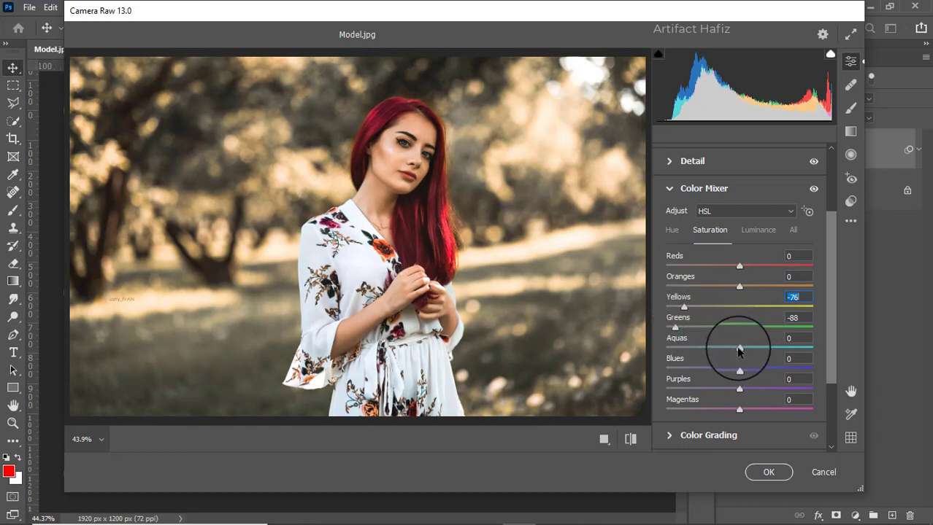
drag(738, 350, 818, 366)
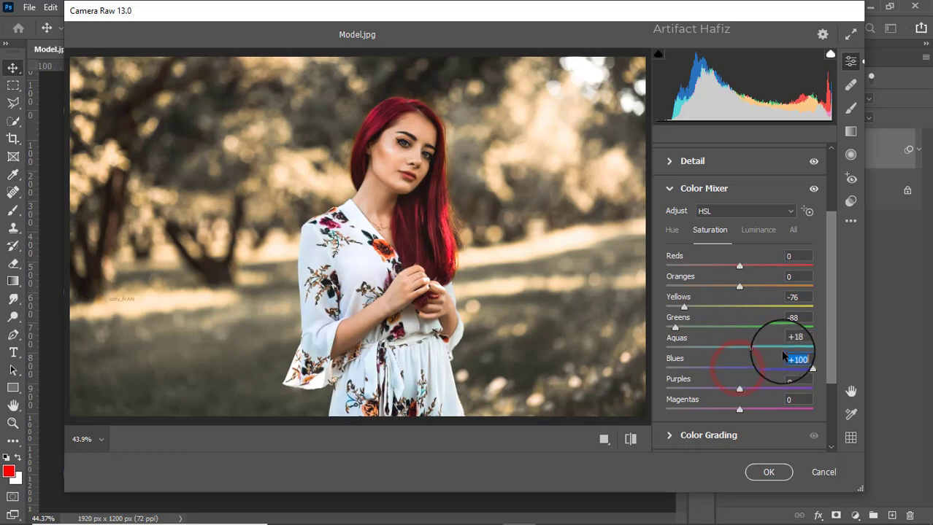
drag(752, 351, 843, 344)
drag(739, 388, 649, 392)
drag(739, 409, 589, 402)
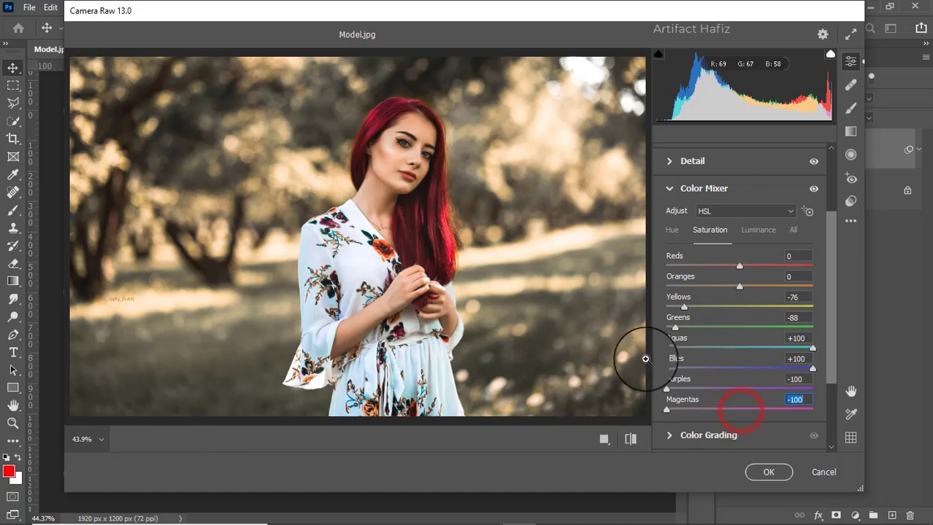
Step: Raise the Color Mixer luminance of Reds to about +34 and Oranges to about +8, and brighten the Yellows and Greens
click(756, 229)
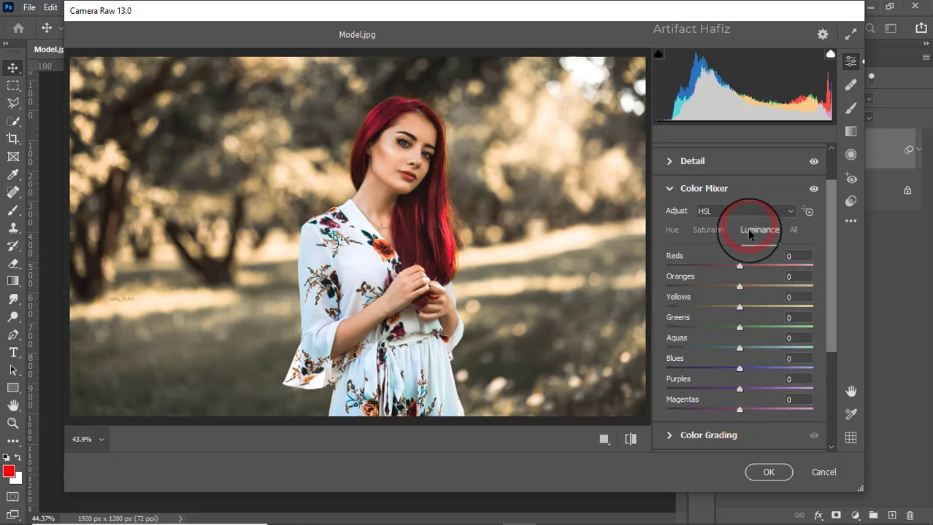
drag(739, 288, 764, 265)
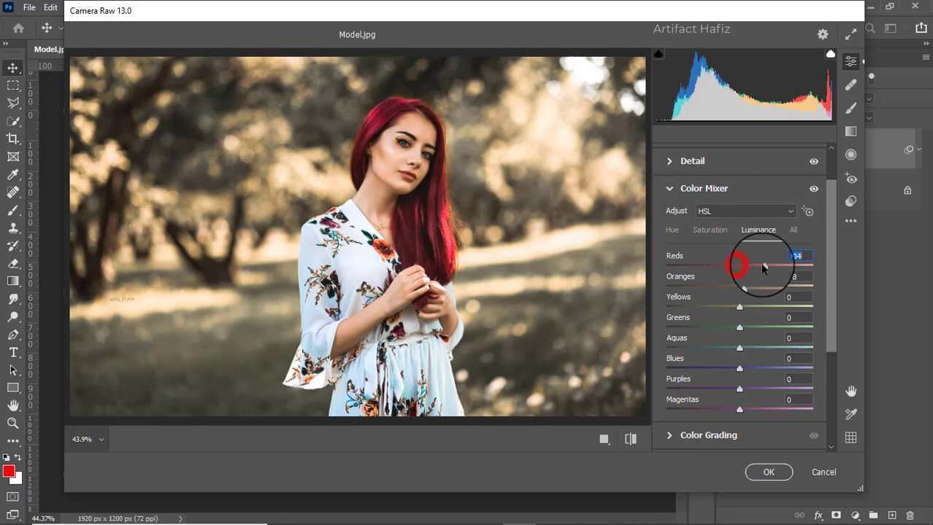
drag(739, 306, 762, 331)
Step: Set the Color Mixer hue of Yellows and Greens to +100, and lower the Yellows saturation to -87
click(671, 230)
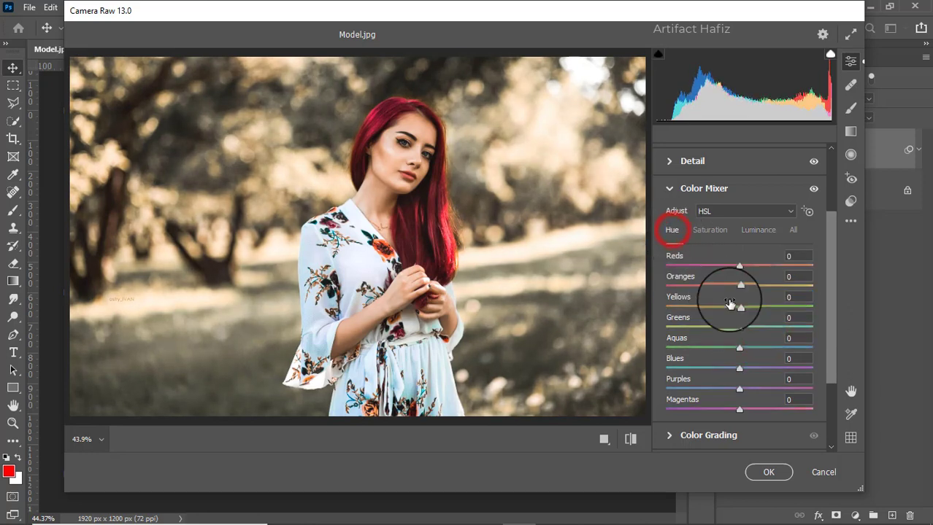
drag(739, 326, 833, 317)
drag(739, 305, 847, 308)
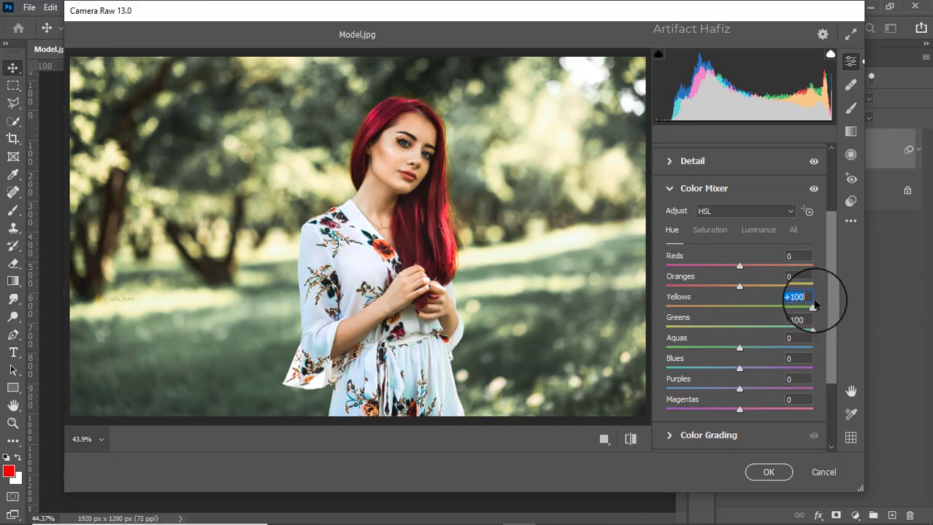
drag(815, 307, 857, 308)
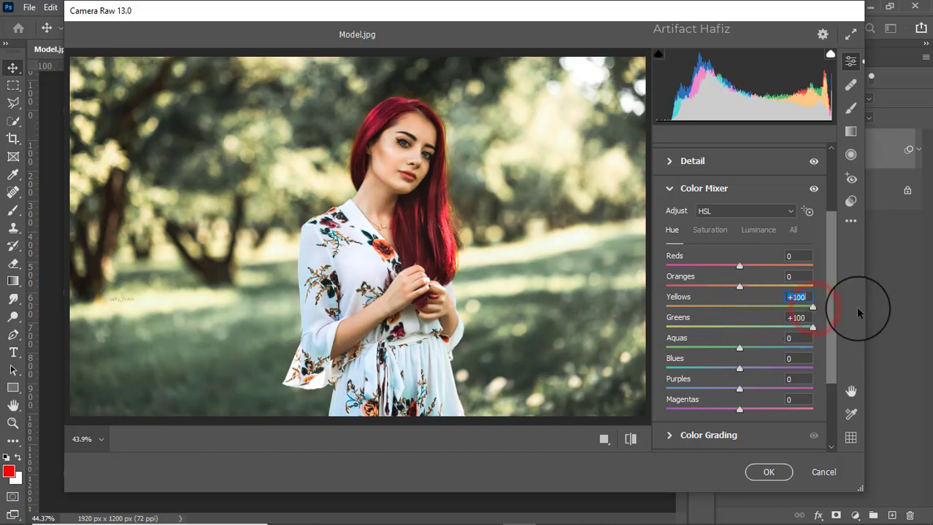
click(721, 229)
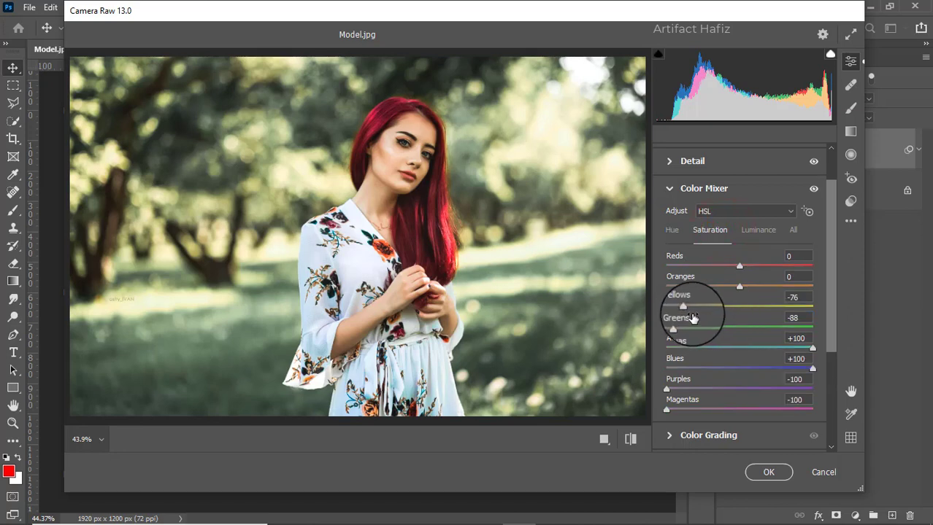
drag(684, 308, 676, 309)
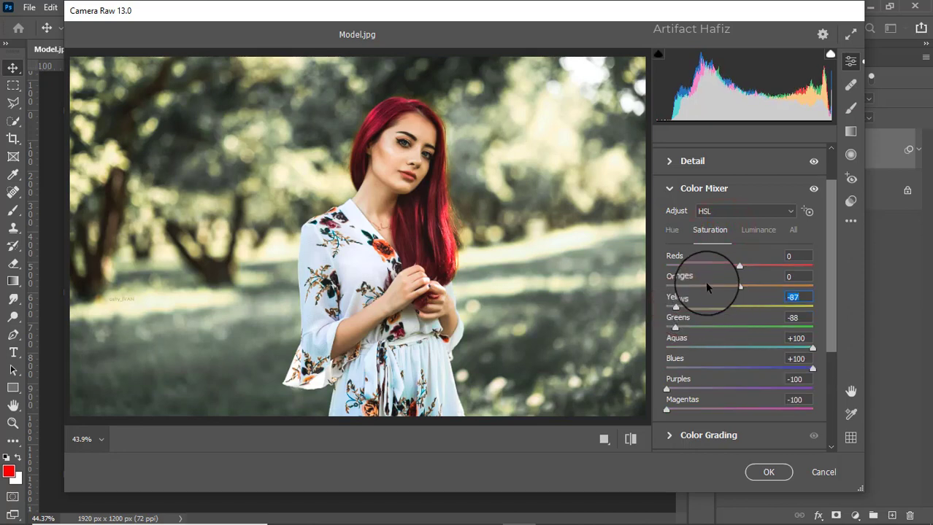
Step: Color grade the midtones toward orange, the shadows to blue at hue 225, saturation 19, and the highlights to yellow at hue 56, saturation 15
scroll(706, 284, down, 3)
click(666, 329)
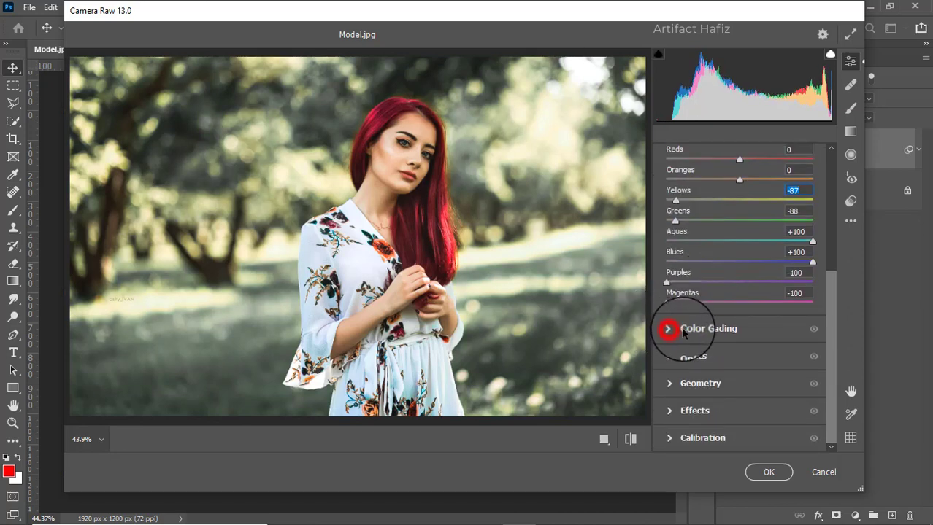
click(737, 251)
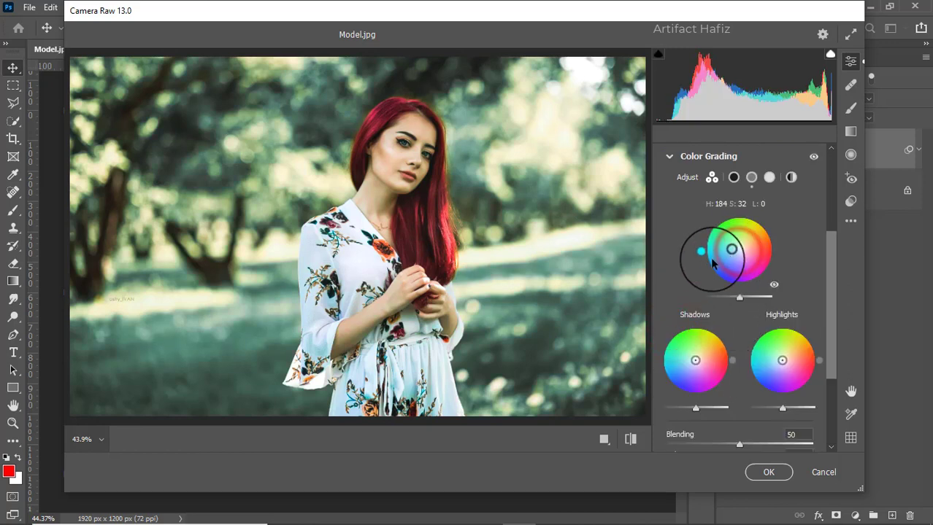
drag(701, 252, 805, 200)
drag(711, 357, 691, 364)
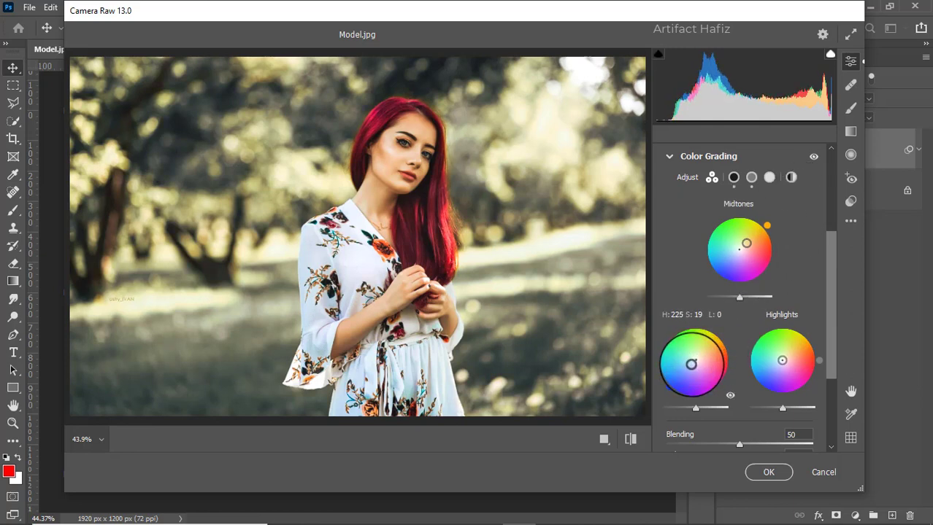
drag(781, 361, 785, 356)
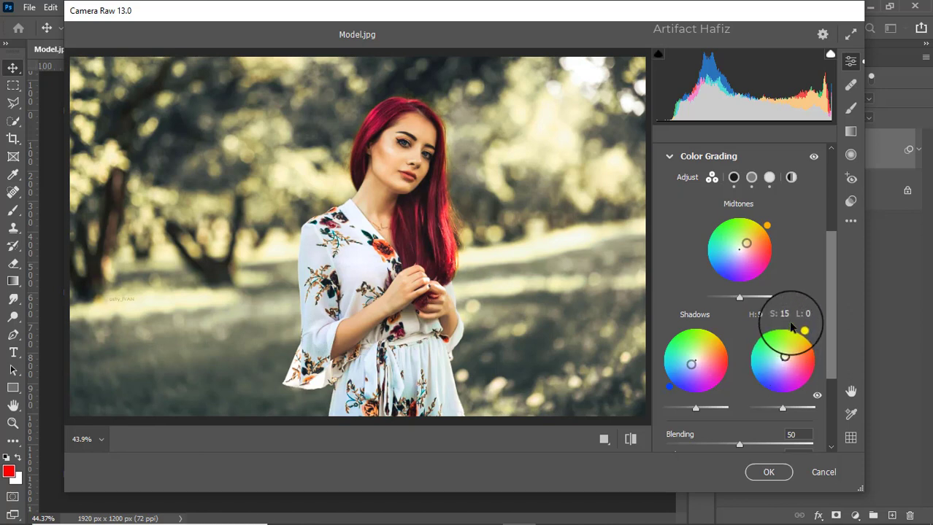
Step: Add a slight dark vignette to the photo with a small negative Vignetting amount
scroll(791, 329, down, 5)
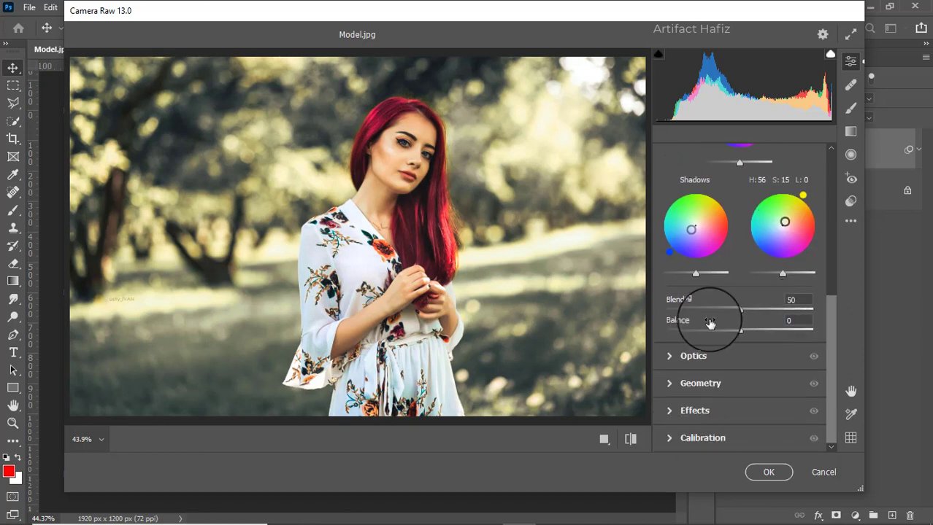
click(674, 410)
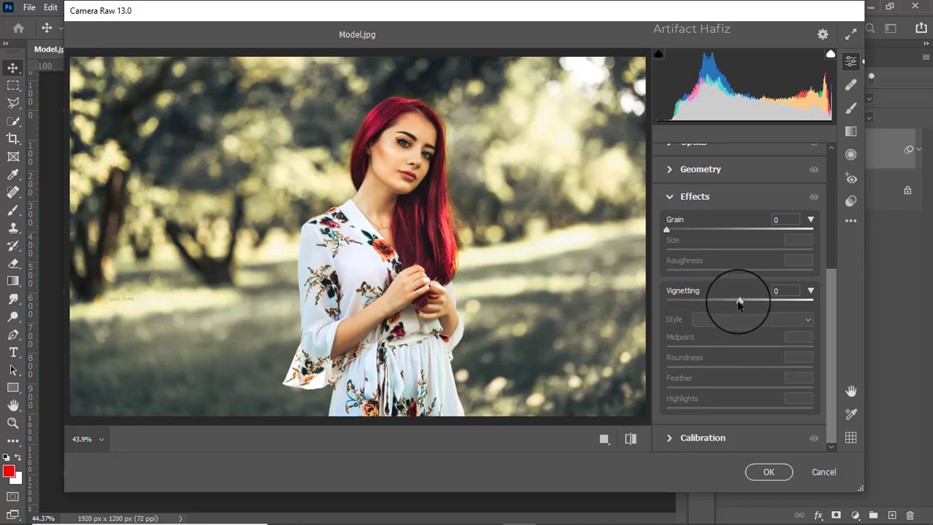
mouse_move(738, 303)
mouse_down()
mouse_move(729, 298)
mouse_move(735, 305)
mouse_up()
Step: Calibrate the primaries' hue/saturation to -15/-17 for red, +10/-6 for green and +7/+27 for blue, and apply the Camera Raw filter
click(669, 438)
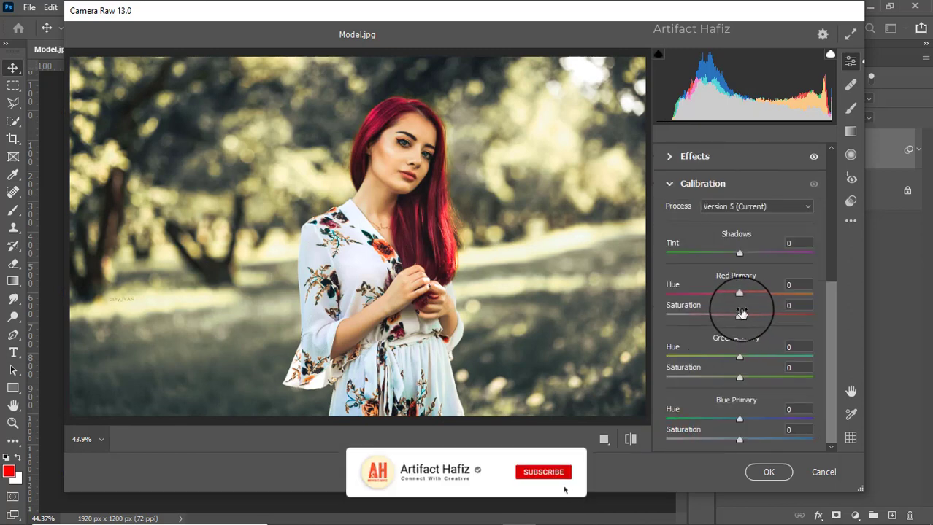
drag(740, 293, 723, 295)
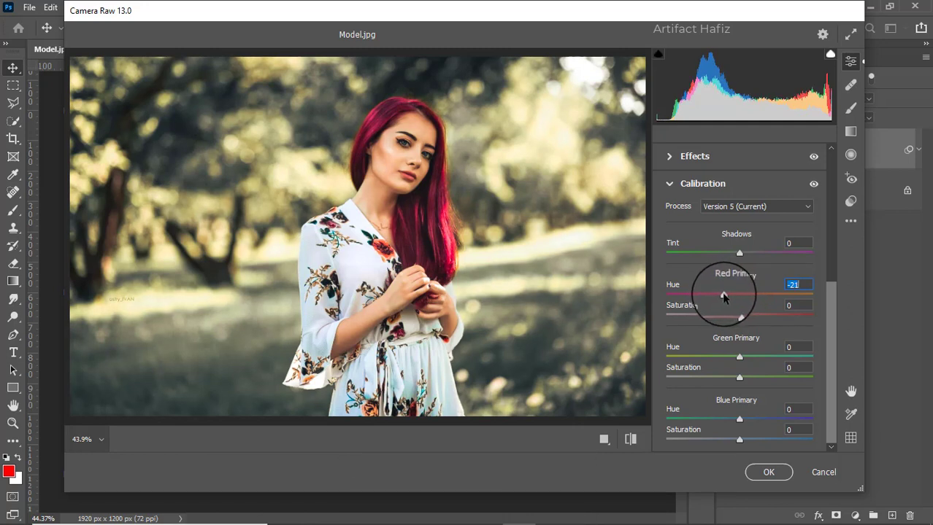
mouse_move(723, 294)
mouse_down()
mouse_move(767, 293)
mouse_move(727, 294)
mouse_move(725, 315)
mouse_move(749, 315)
mouse_move(726, 319)
mouse_up()
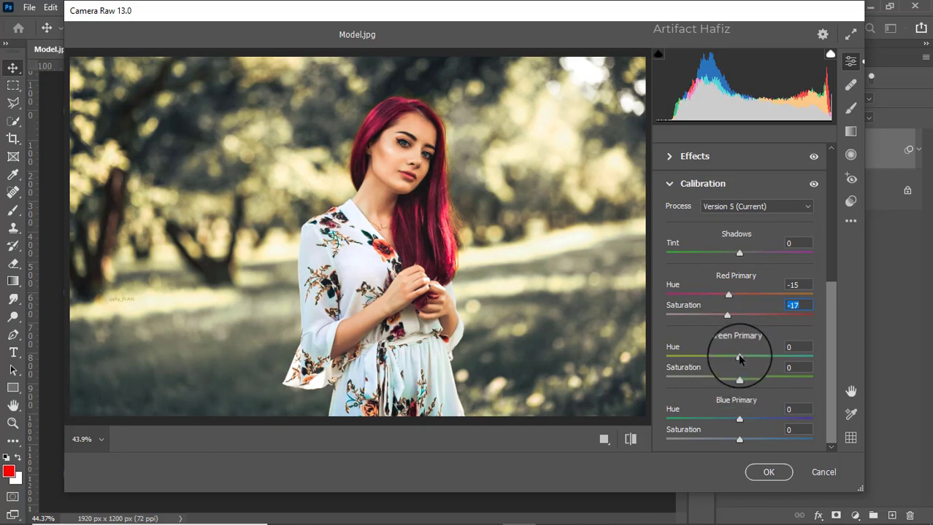
drag(761, 356, 777, 360)
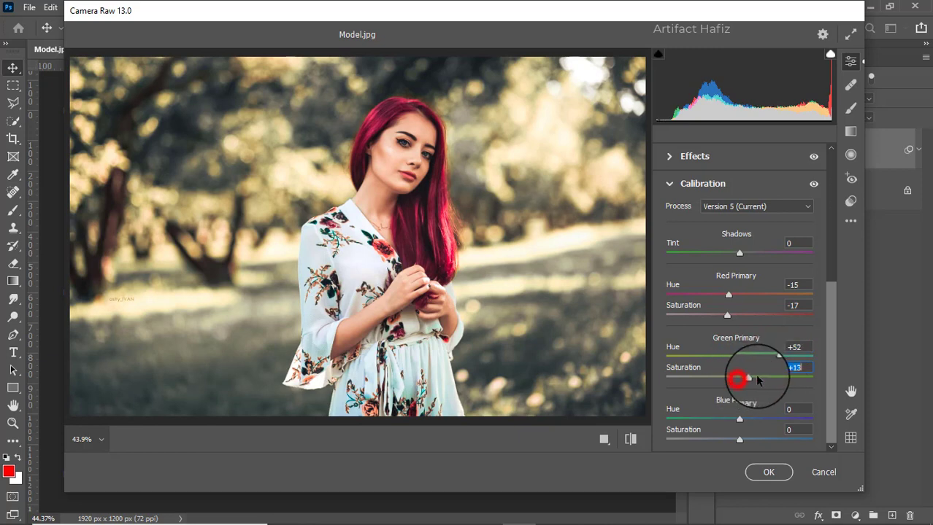
drag(756, 375, 651, 379)
drag(712, 382, 736, 377)
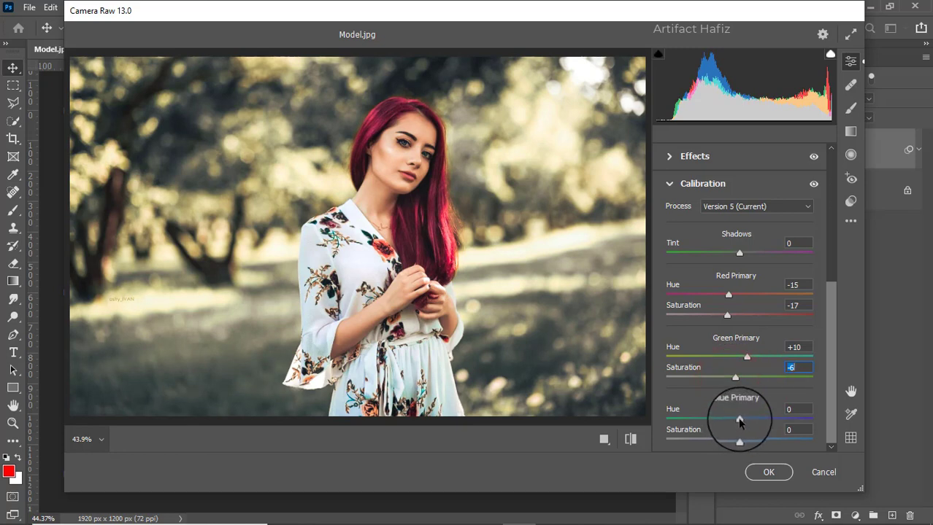
drag(739, 421, 762, 441)
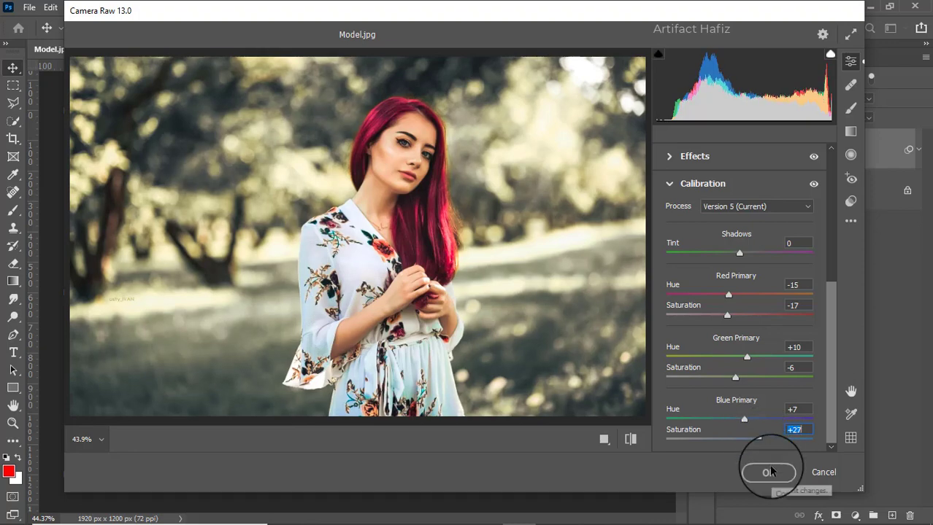
click(767, 471)
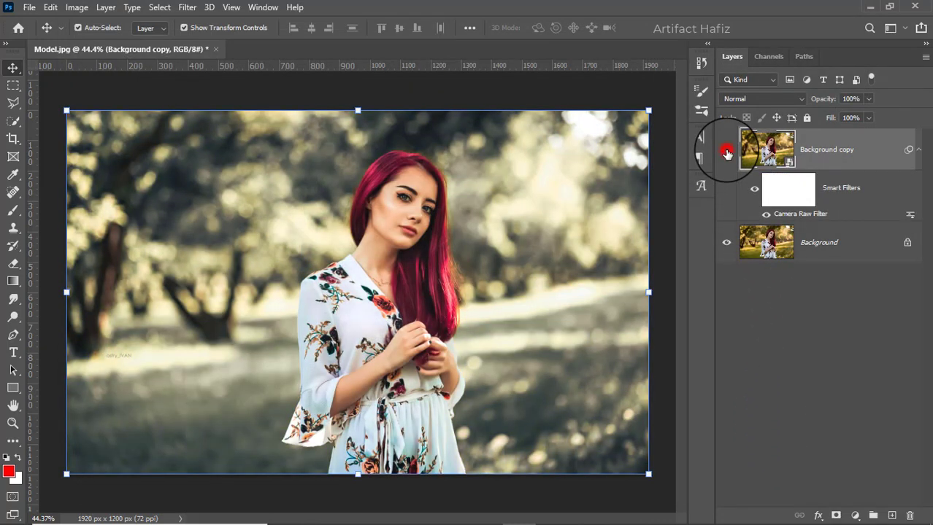
Step: Toggle the visibility of the Background copy layer to compare the photo before and after grading
click(726, 150)
click(726, 151)
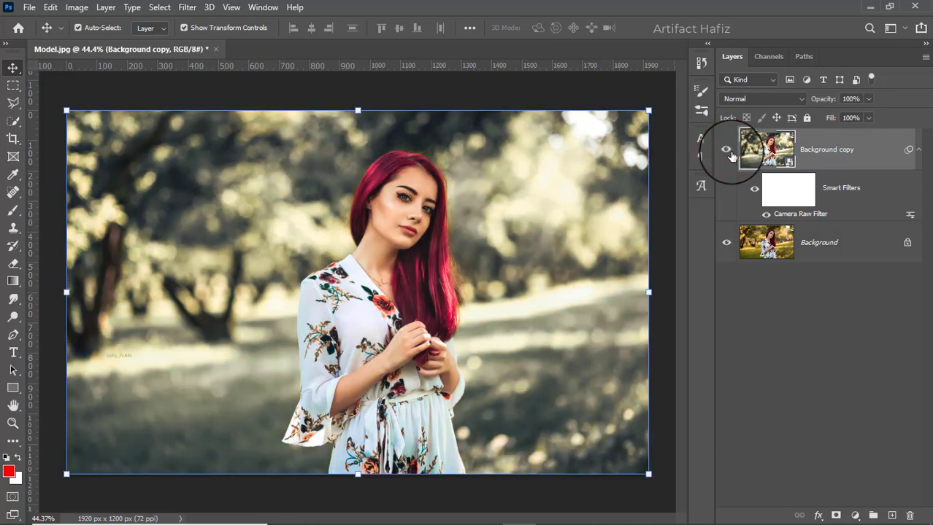
click(726, 150)
click(726, 150)
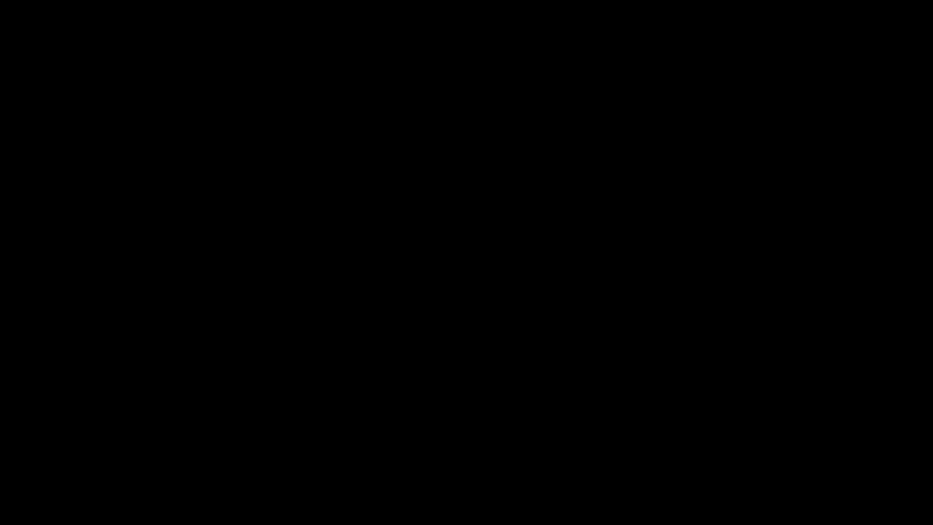